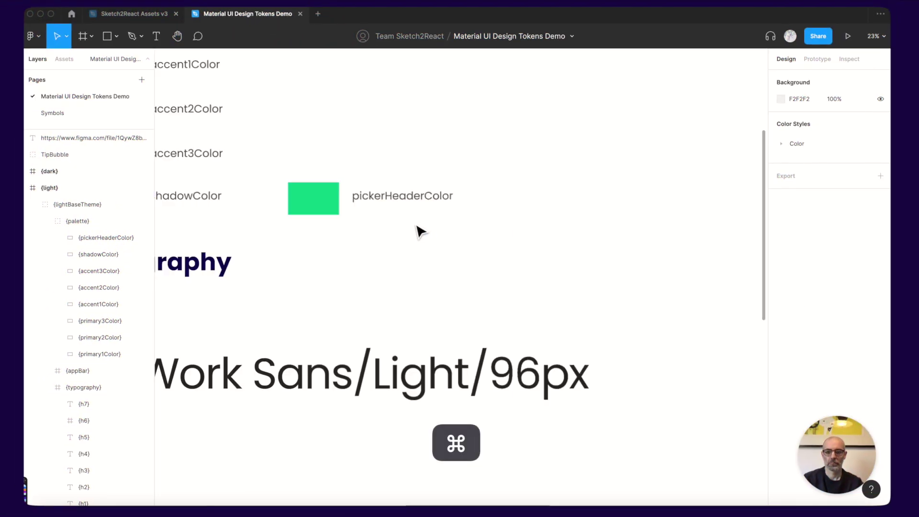
- Survey the demo file's light and dark theme frames and intro note, then bring up the app switcher
scroll(417, 232, down, 10)
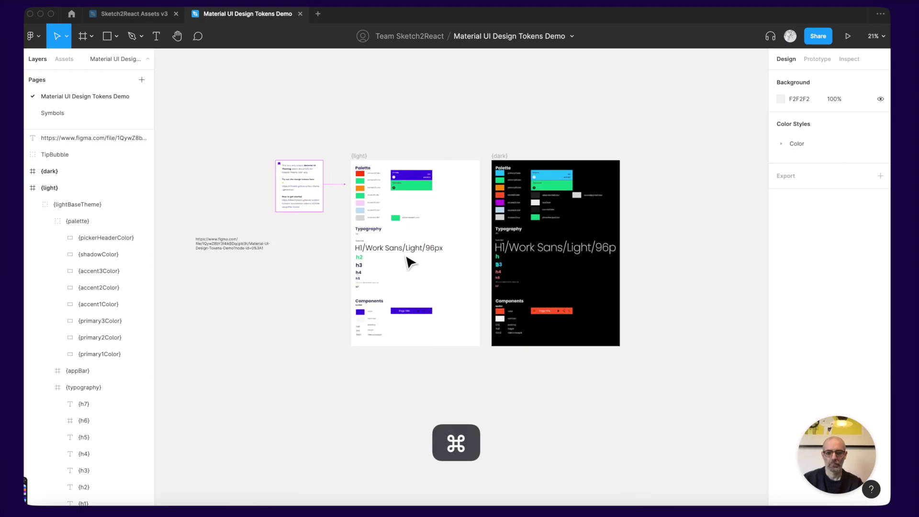
scroll(409, 261, up, 5)
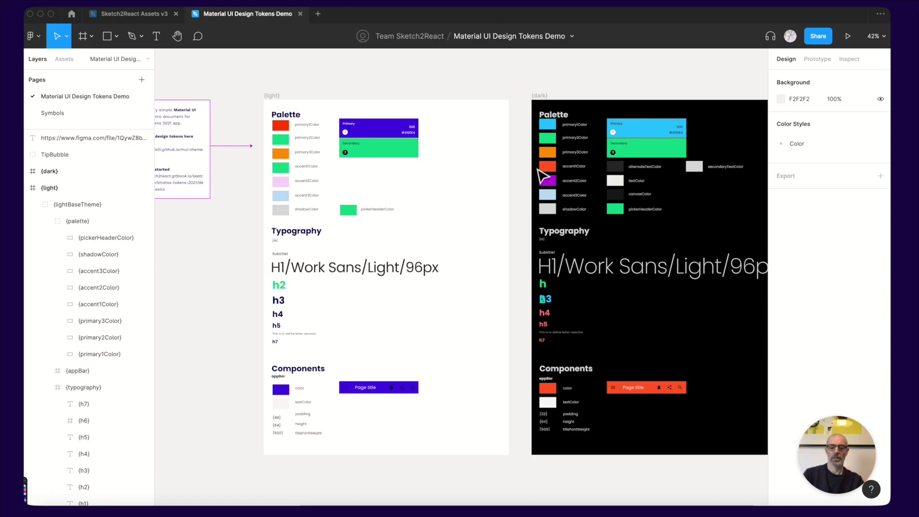
drag(236, 250, 692, 283)
scroll(349, 261, up, 3)
key(super+Tab)
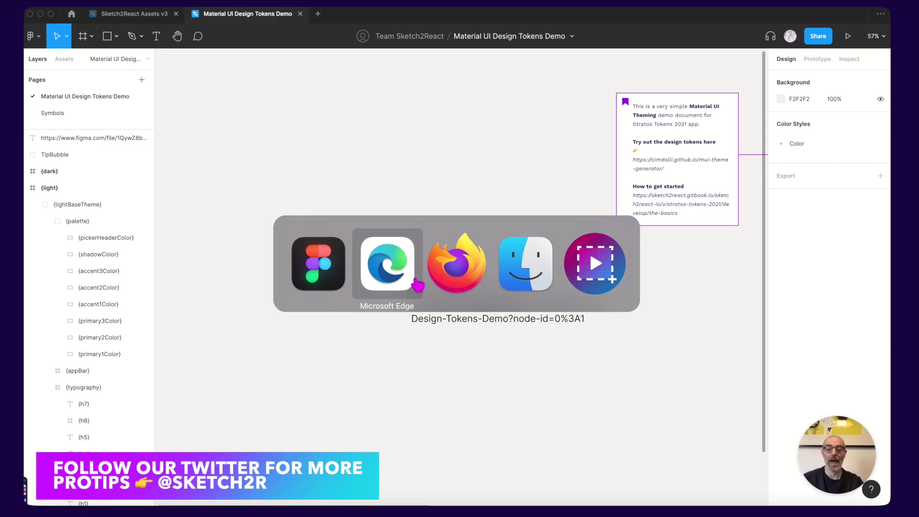
- Scroll through the Firefox endpoint panel, then move to the Edge extractor page with the Axios snippet
click(445, 290)
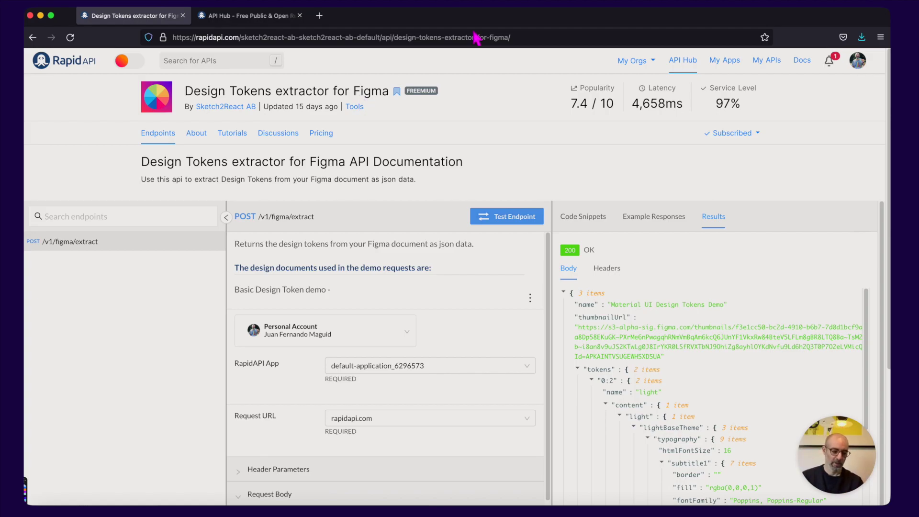
scroll(524, 315, down, 2)
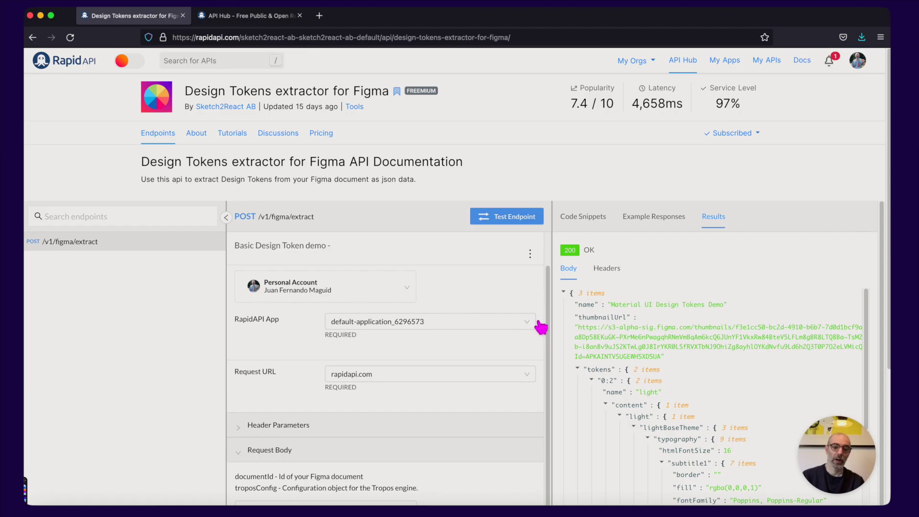
scroll(541, 327, up, 2)
scroll(460, 196, down, 2)
scroll(335, 287, down, 2)
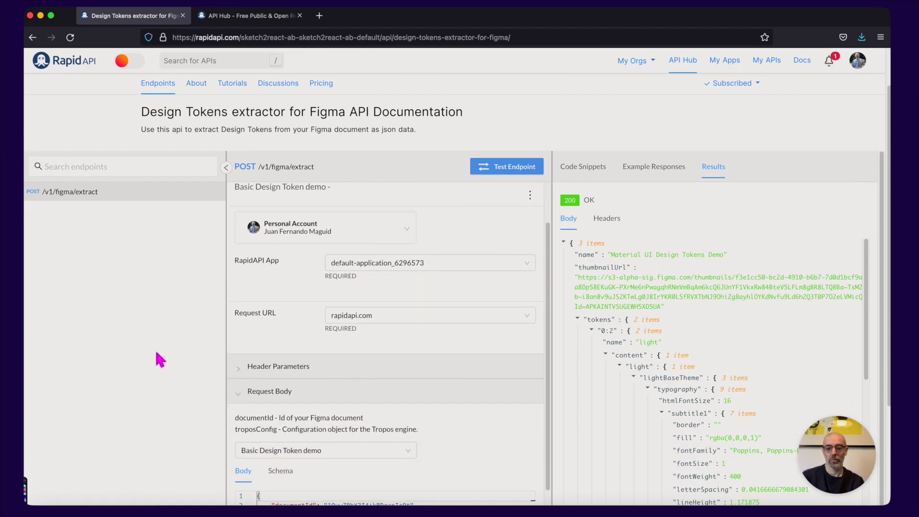
scroll(441, 328, up, 2)
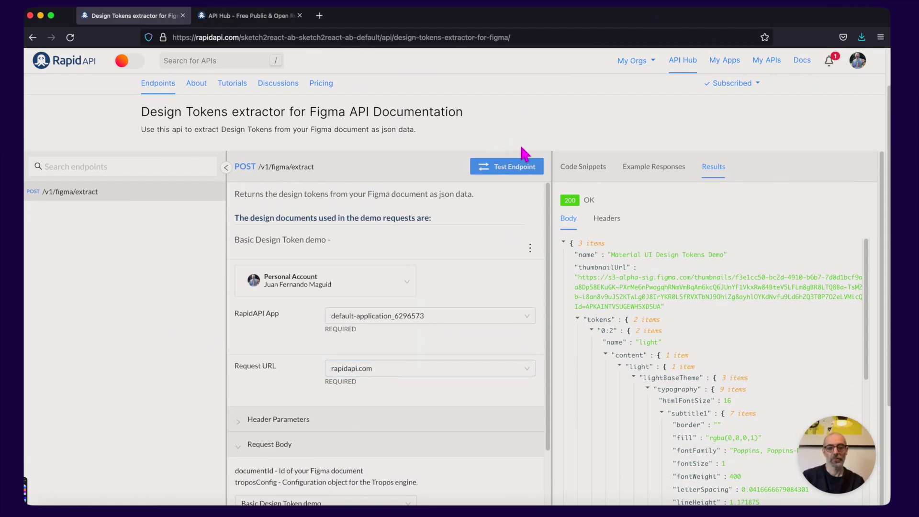
key(super+Tab)
key(super+Tab)
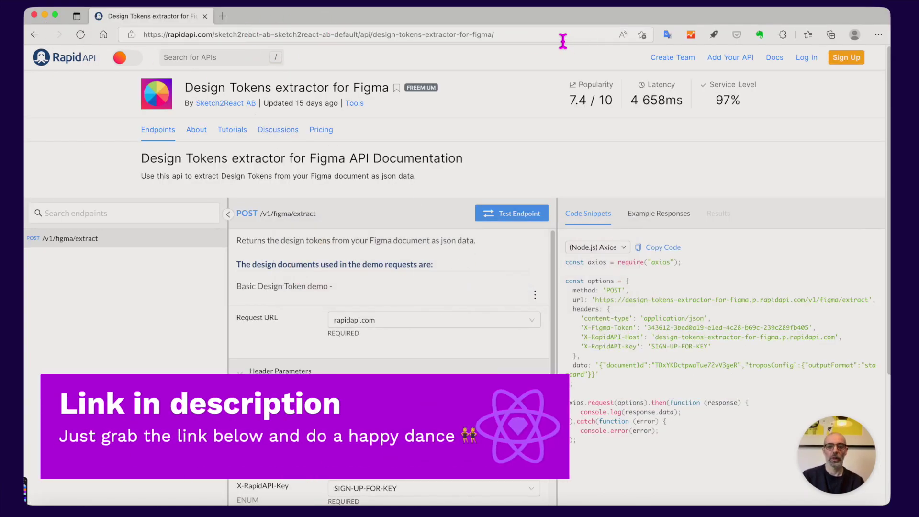
- Read the endpoint's full description of the demo design documents, then close it
click(562, 41)
click(115, 354)
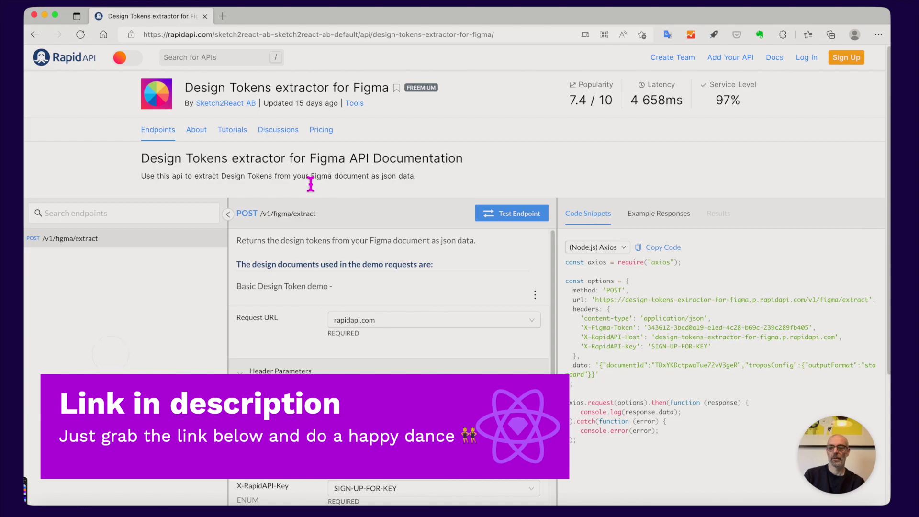
click(537, 299)
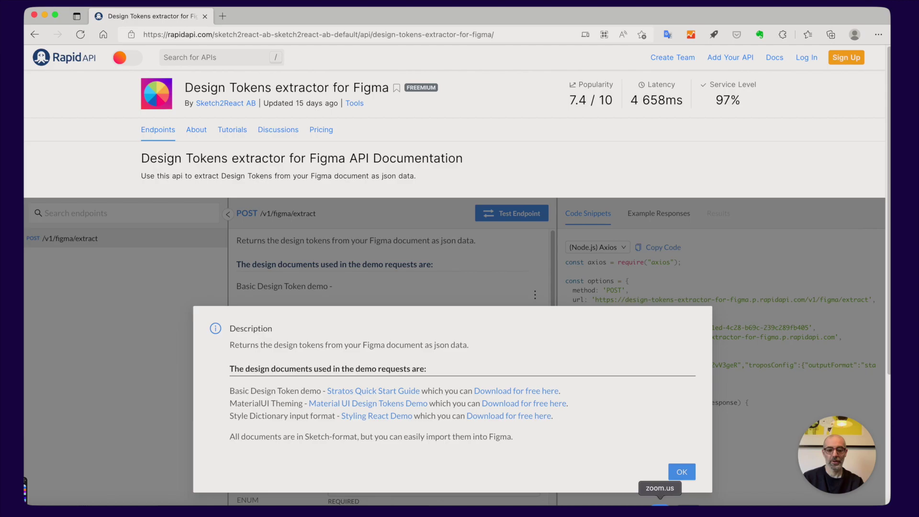
click(682, 471)
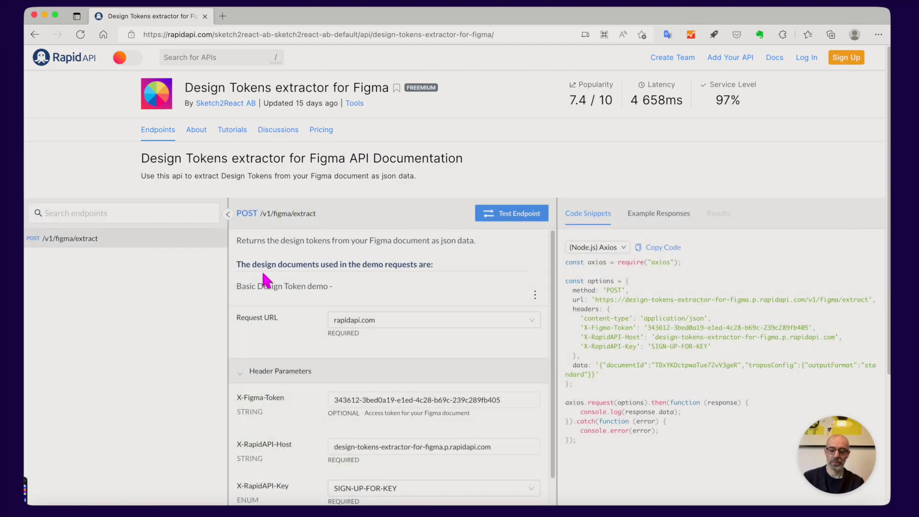
- Browse the endpoint's example token responses in the Example dropdown
scroll(360, 359, down, 5)
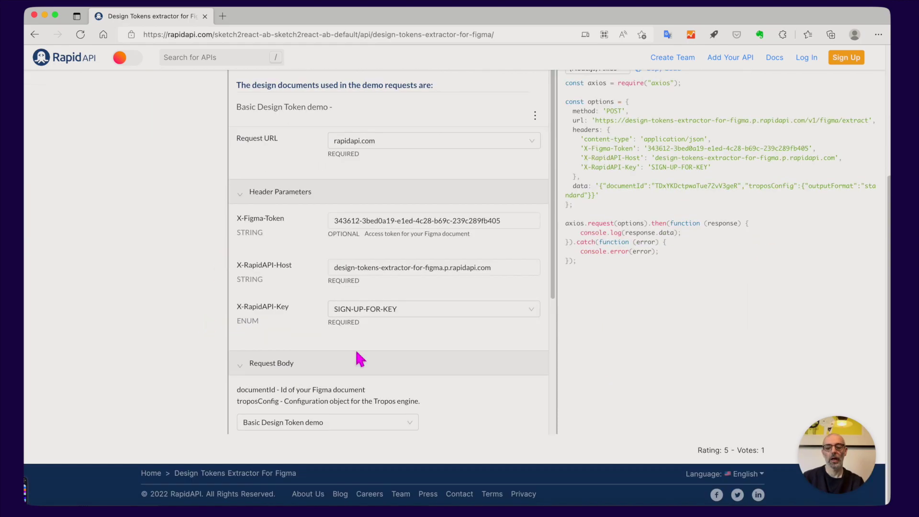
scroll(302, 359, up, 2)
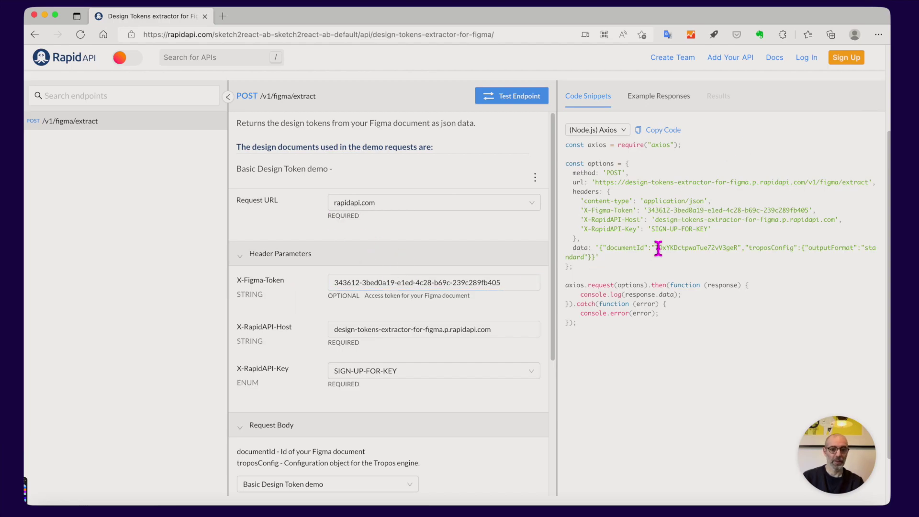
click(648, 117)
click(725, 169)
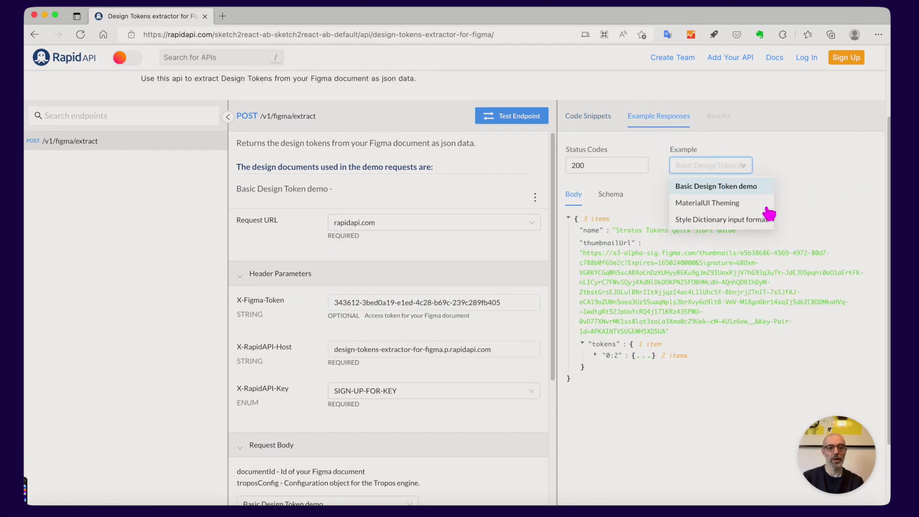
- Bring Figma forward and select the file URL text on the canvas
key(super+Tab)
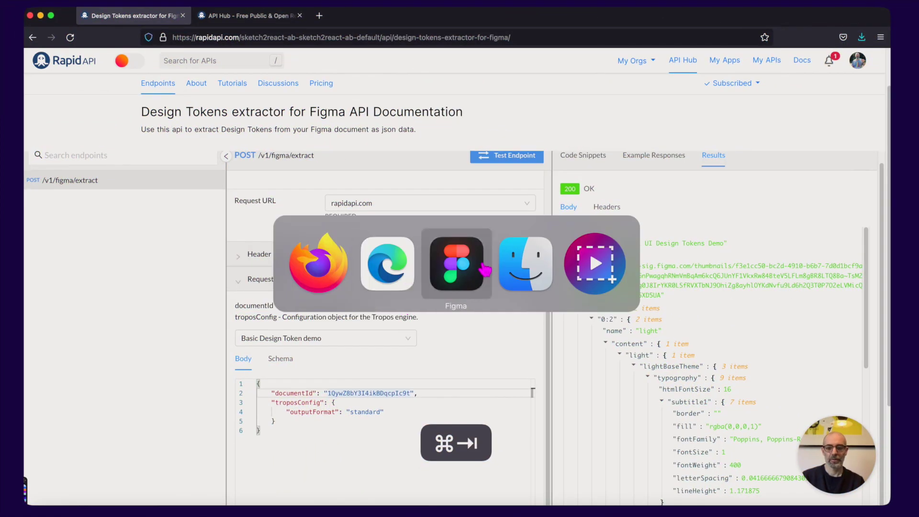
text(https://www.figma.com/file/1QywZ8bY3l4ikBDqcplc9t/Material-UI-Design-Tokens-Demo?node-id=0%3A1)
click(515, 321)
scroll(479, 287, right, 10)
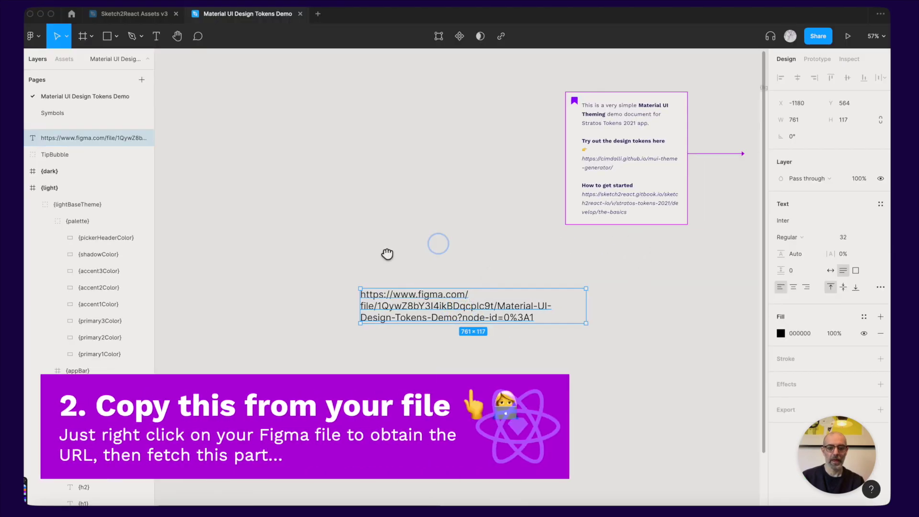
scroll(358, 234, down, 3)
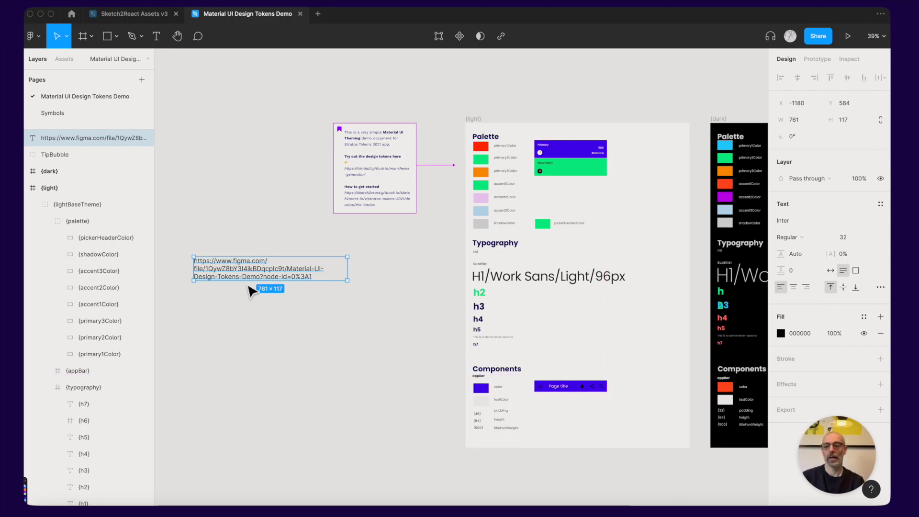
scroll(246, 287, up, 5)
- Copy the file key from the URL text and return to Firefox
double_click(363, 262)
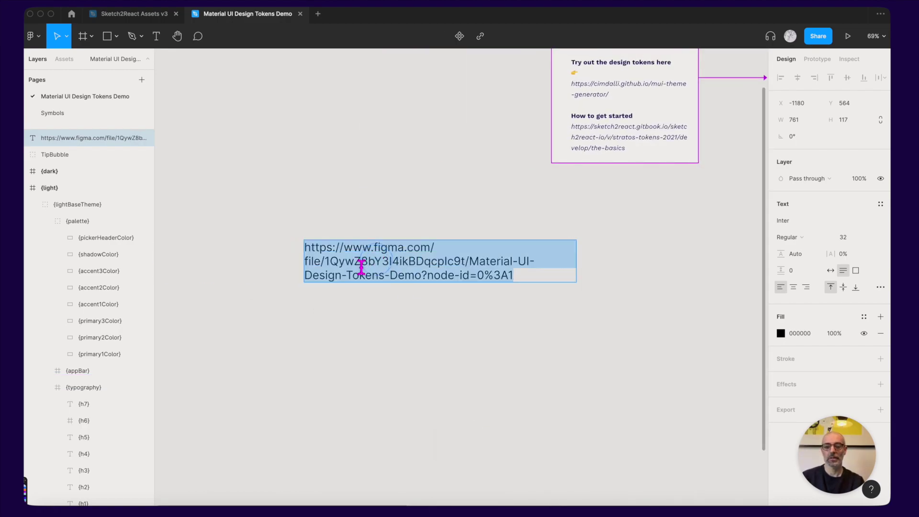
click(352, 261)
drag(325, 261, 466, 263)
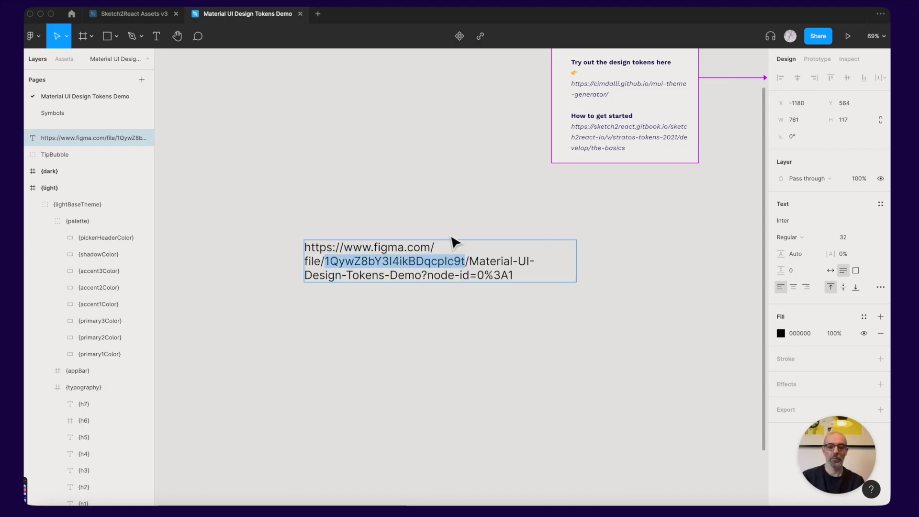
key(super+c)
key(super+Tab)
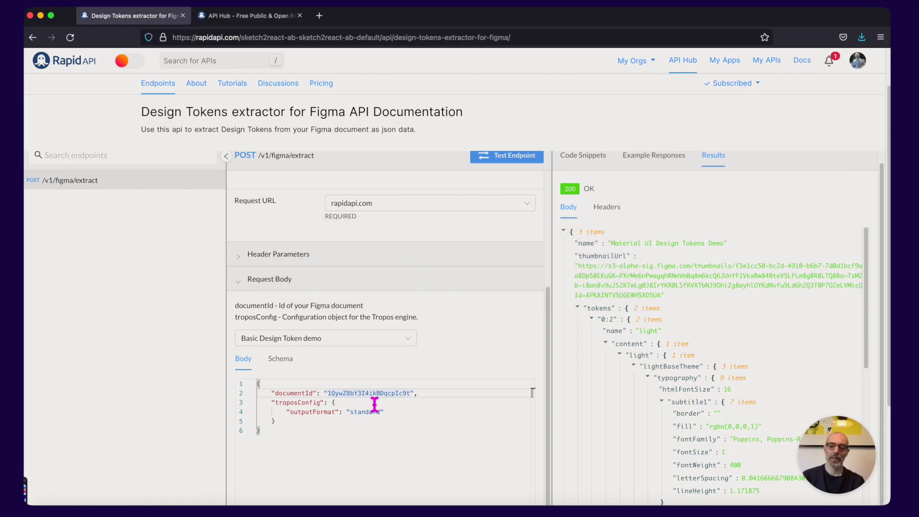
- Verify the Request Body documentId matches the file key and htmlFontSize reads 16, then go to Figma
scroll(393, 400, down, 2)
scroll(384, 379, down, 2)
click(278, 311)
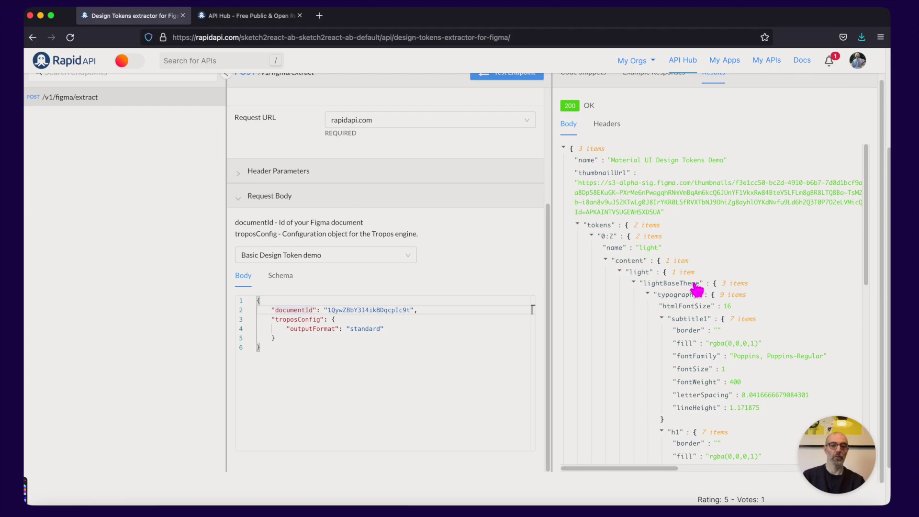
key(super+Tab)
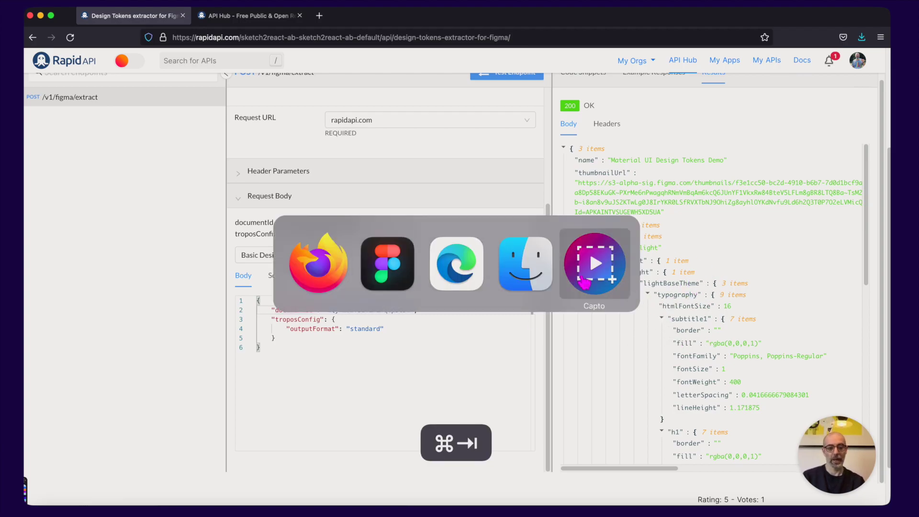
key(super+Tab)
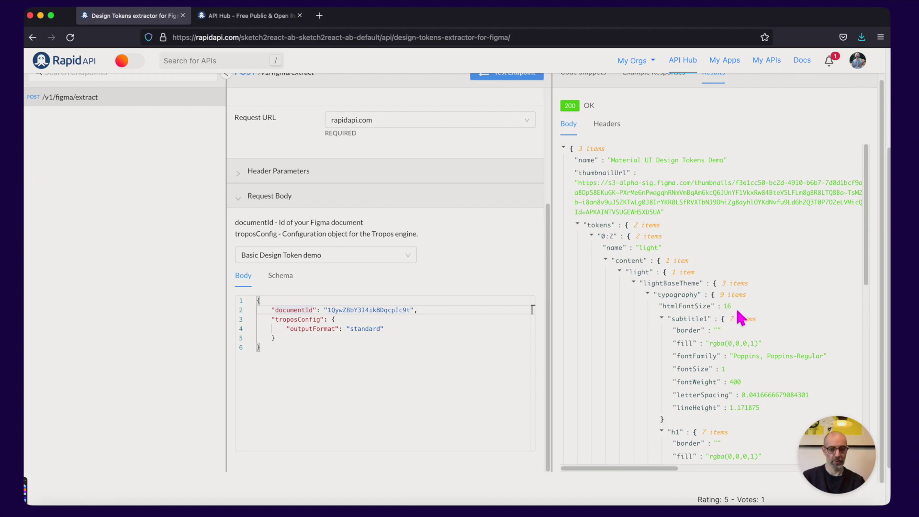
key(super+Tab)
key(super+Tab)
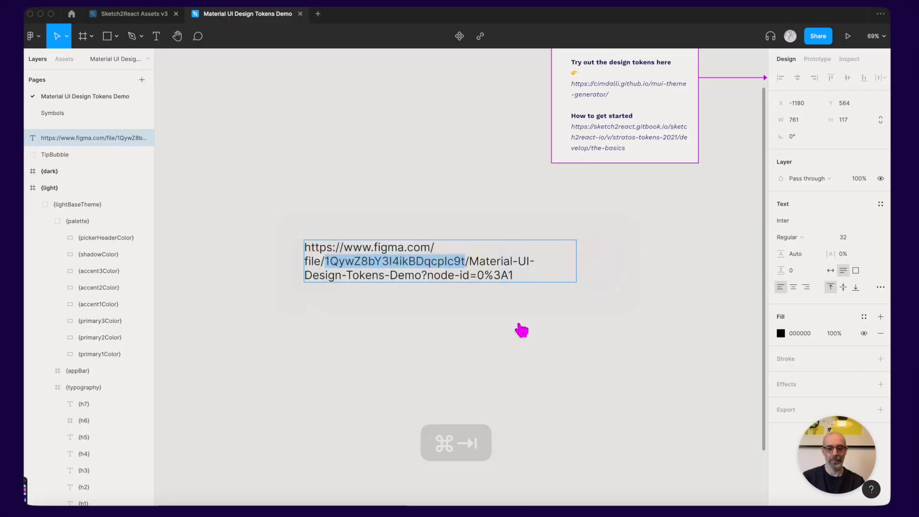
- Pan to the Typography section and edit the htmlFontSize text layer to read {18}
click(636, 291)
scroll(662, 261, right, 10)
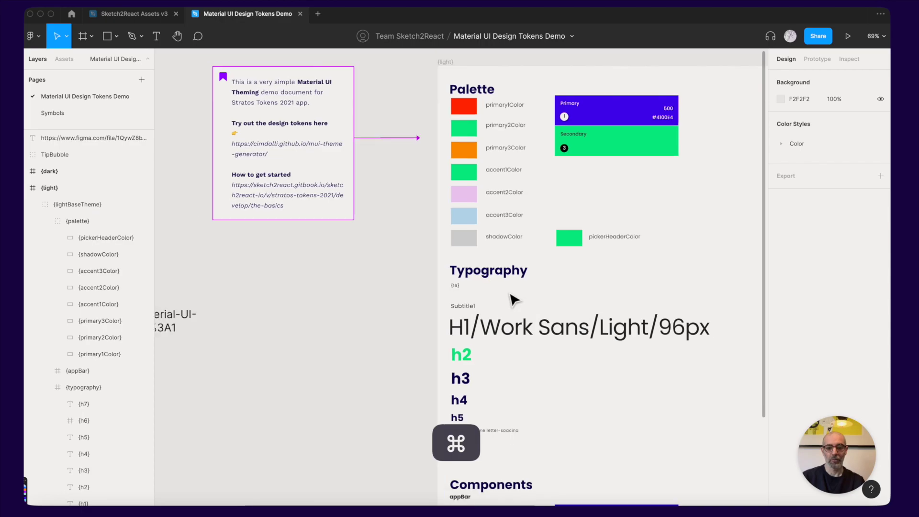
scroll(514, 300, down, 5)
scroll(508, 181, up, 5)
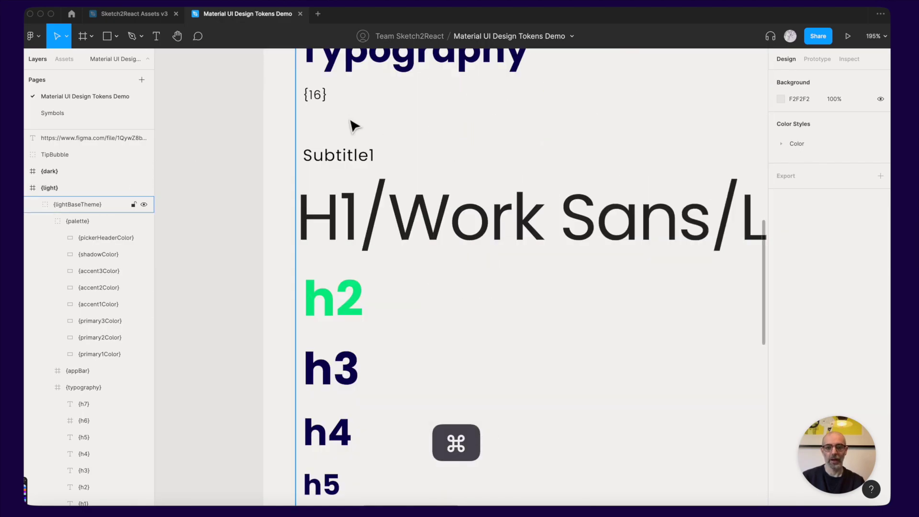
drag(354, 126, 505, 182)
super+click(474, 163)
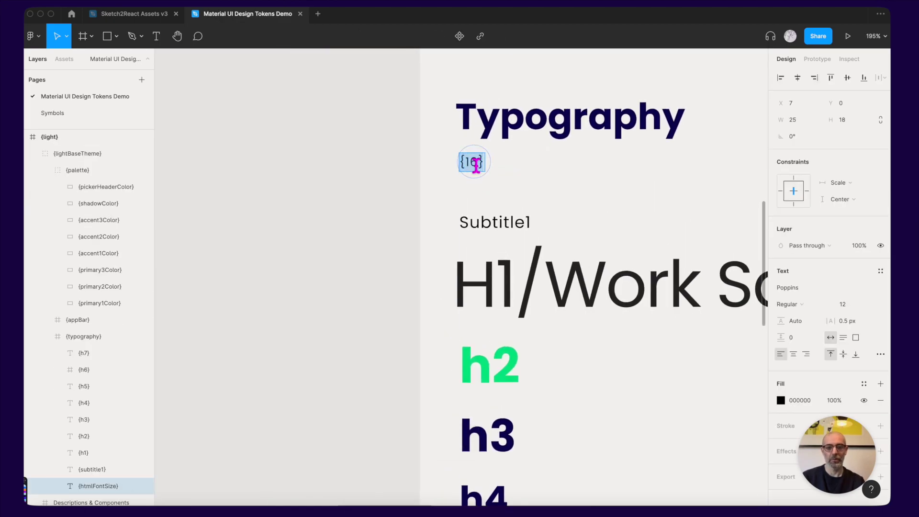
super+click(474, 162)
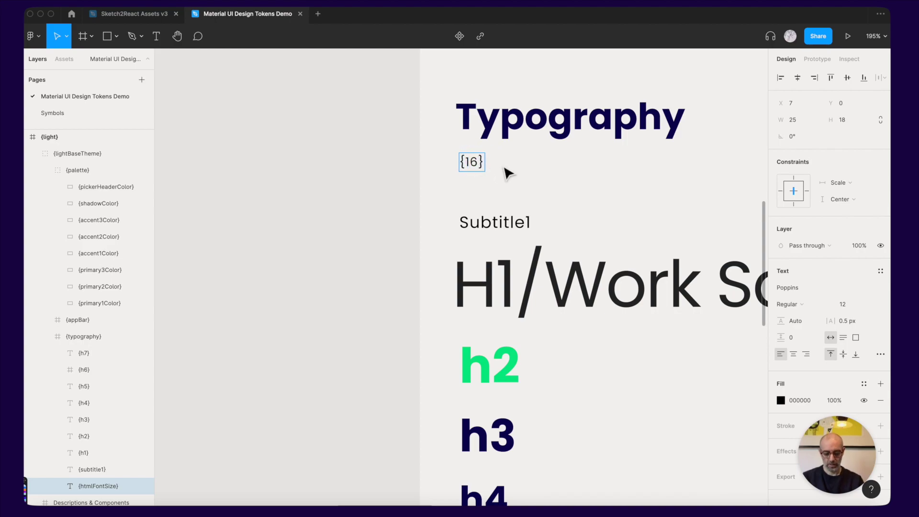
click(271, 199)
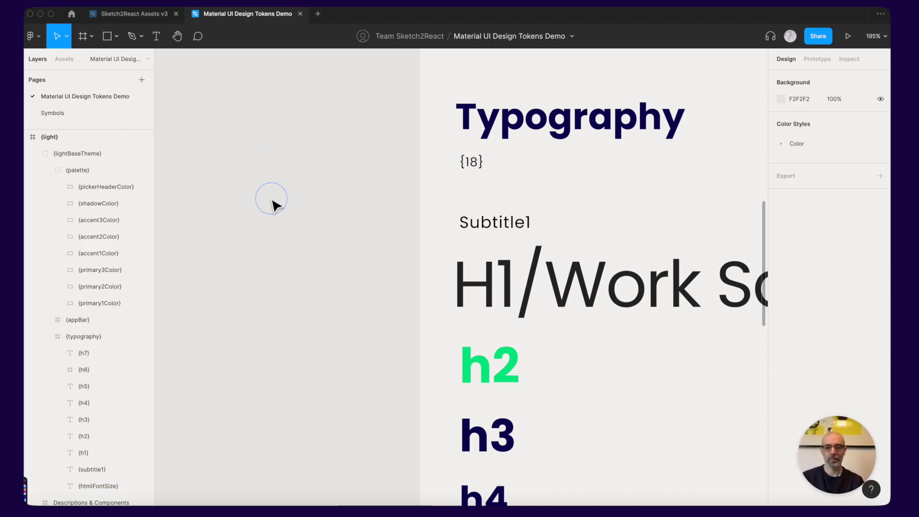
- Re-run Test Endpoint in Firefox so the results report htmlFontSize 18
key(super+Tab)
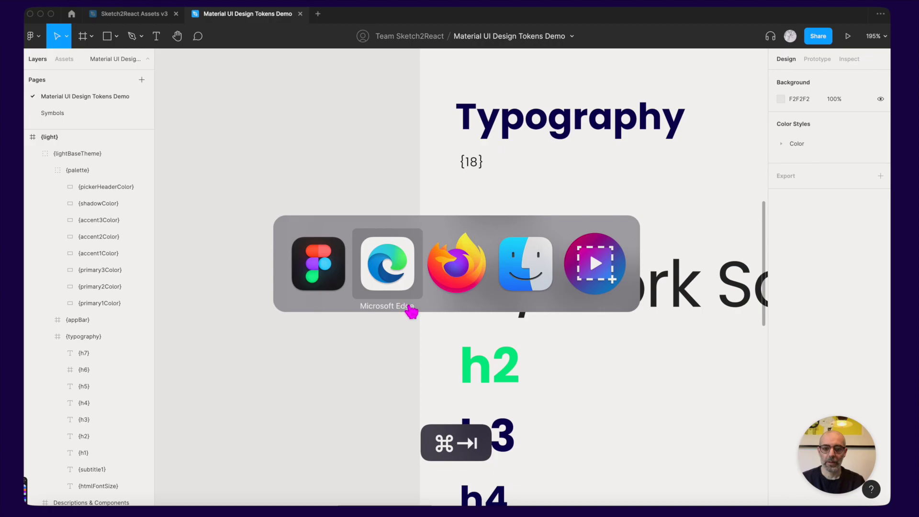
click(466, 276)
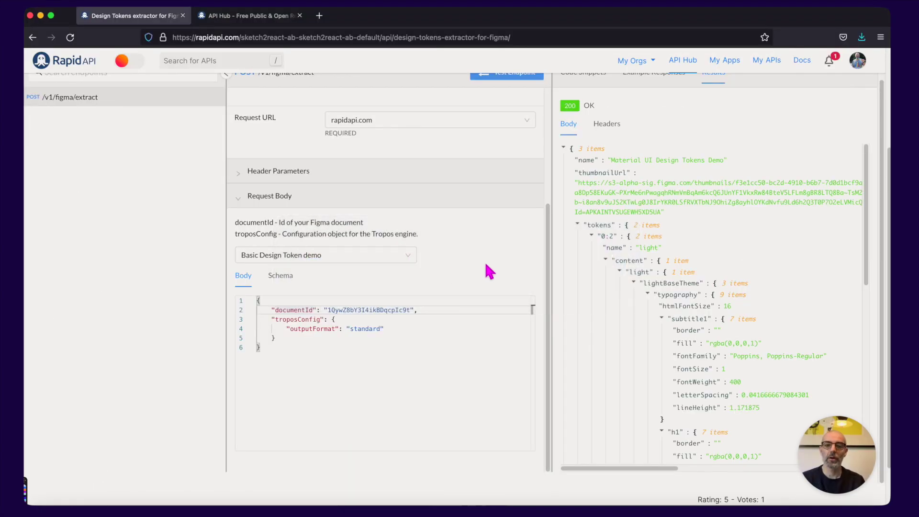
scroll(488, 268, up, 5)
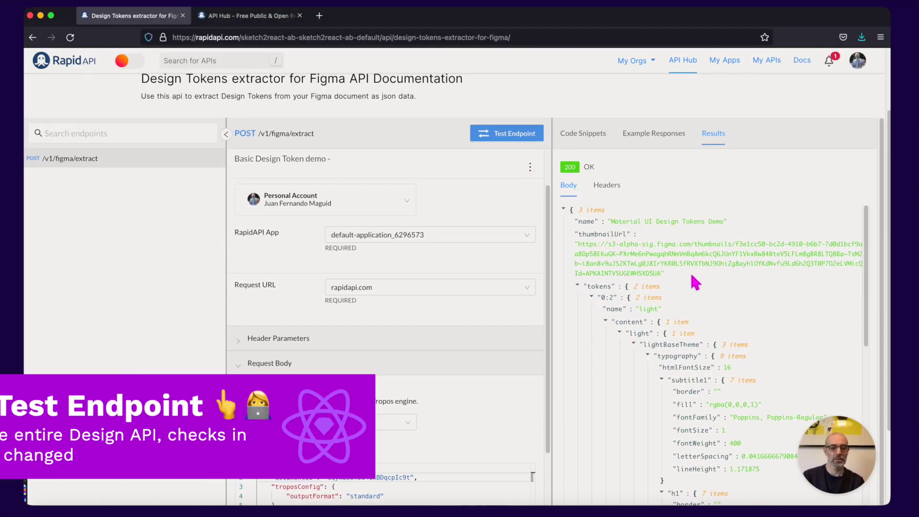
scroll(693, 277, down, 1)
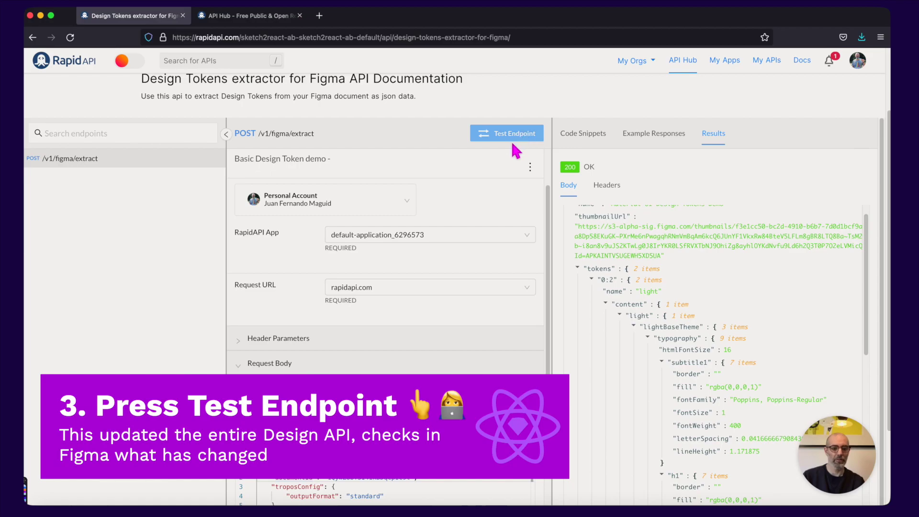
key(super+Tab)
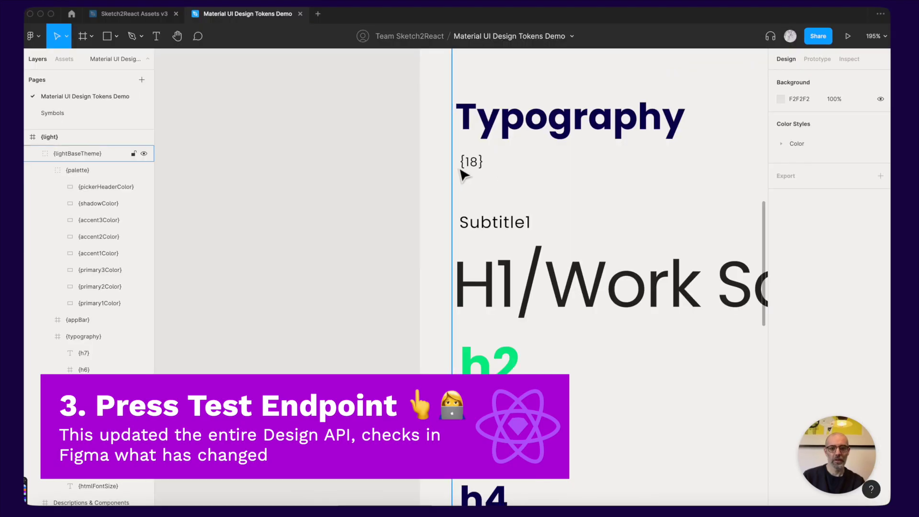
key(super+Tab)
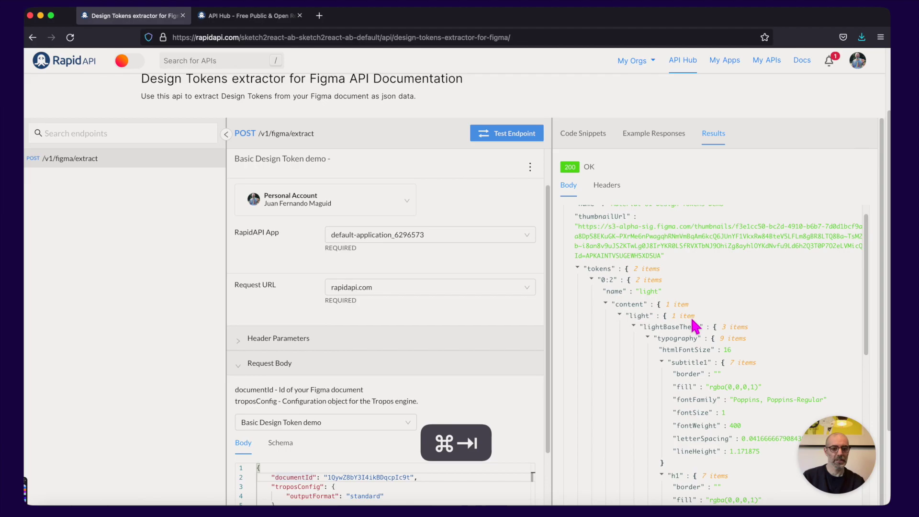
click(516, 137)
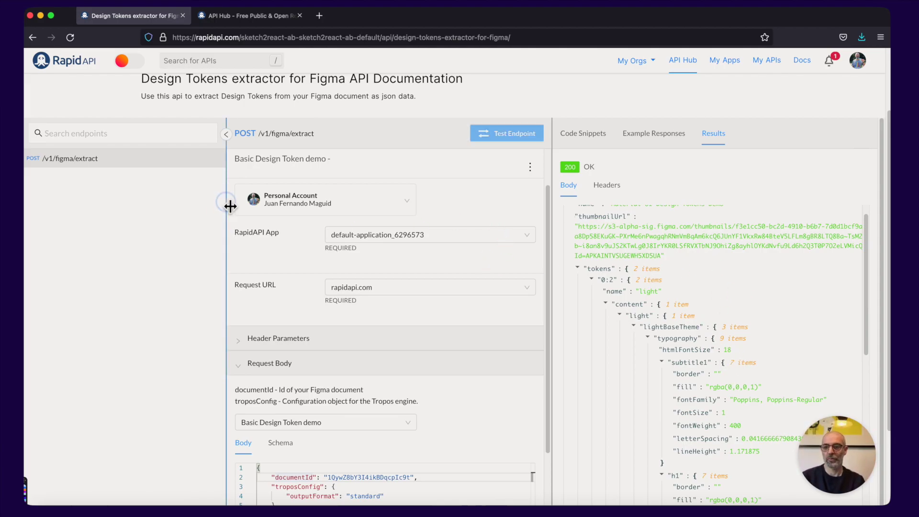
- Collapse the endpoint sidebar, widen the results, and expand palette showing primary1Color rgba(255,58,0,1)
drag(229, 205, 23, 235)
scroll(766, 336, down, 5)
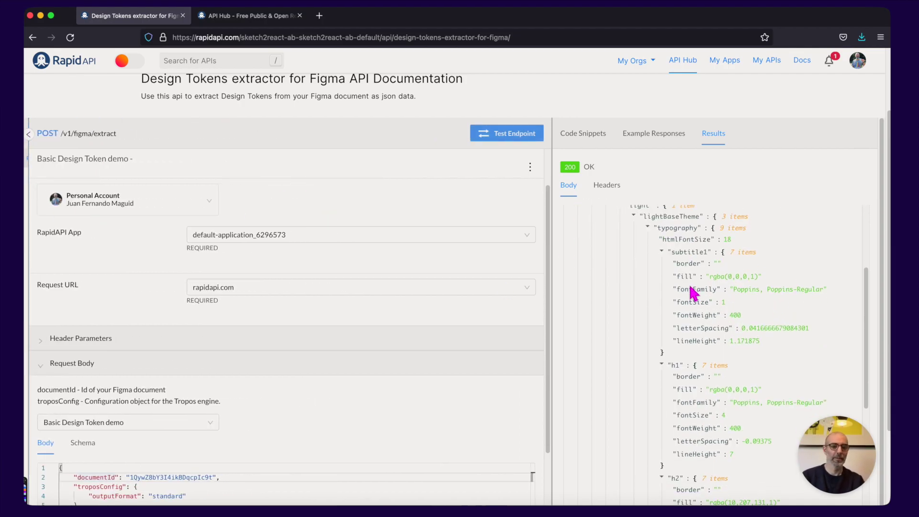
drag(556, 226, 335, 228)
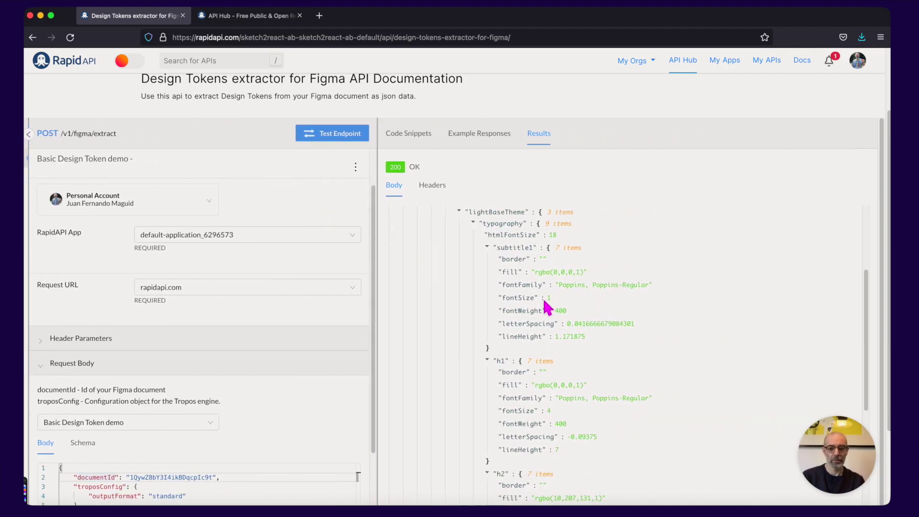
scroll(538, 311, down, 5)
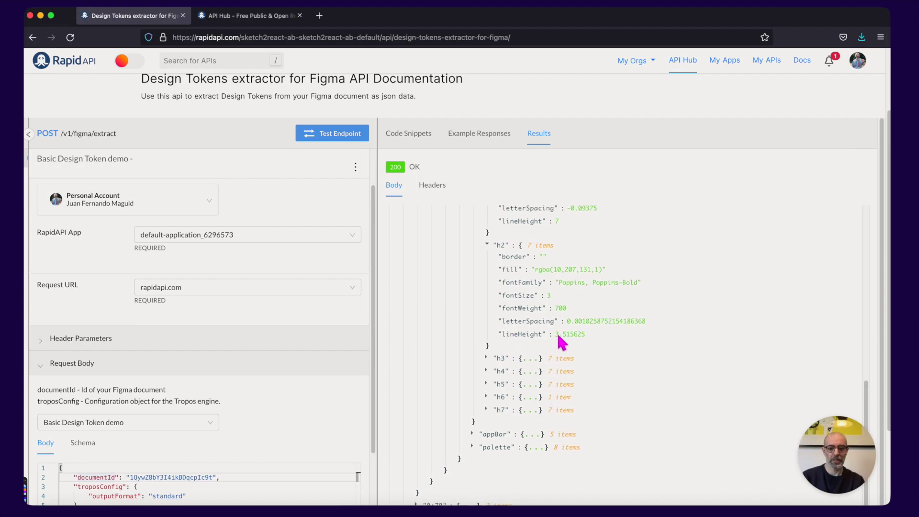
scroll(549, 390, down, 1)
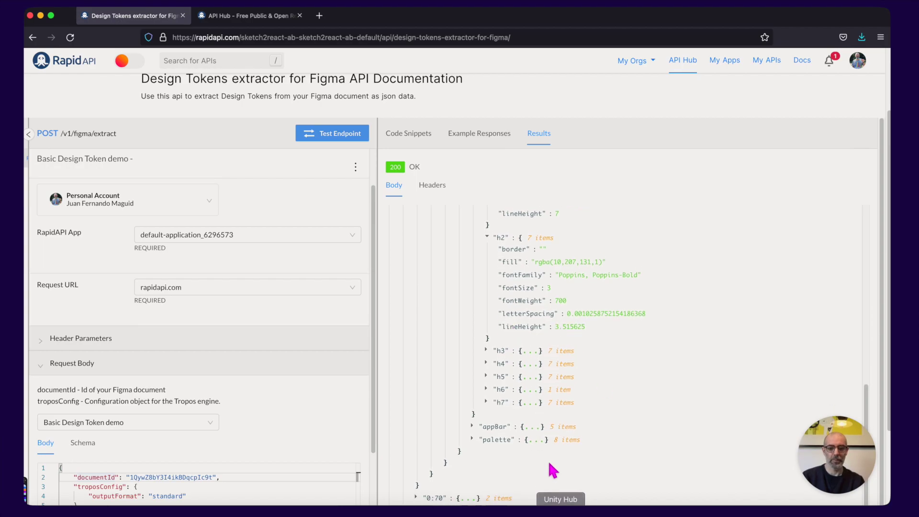
click(495, 440)
scroll(557, 416, down, 5)
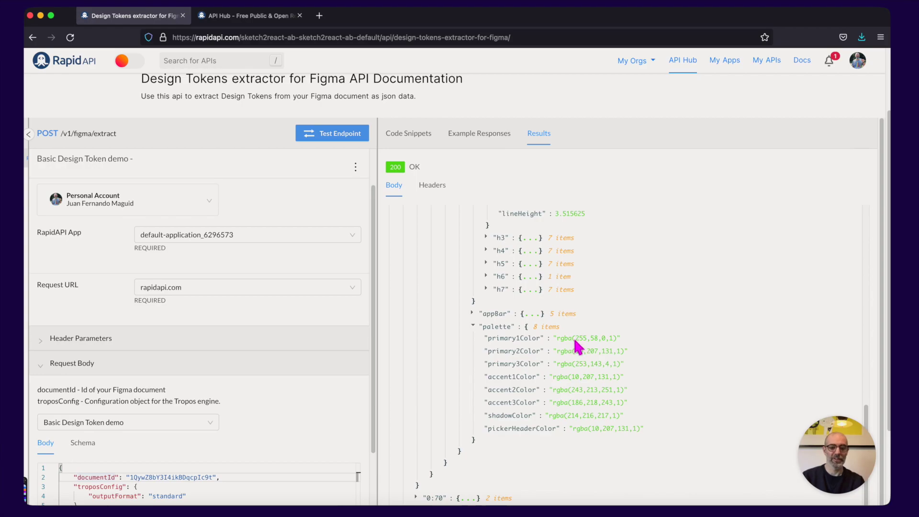
- Select the red primary1Color swatch in Figma and compare it with the browser's palette values
key(super+Tab)
key(super+Tab)
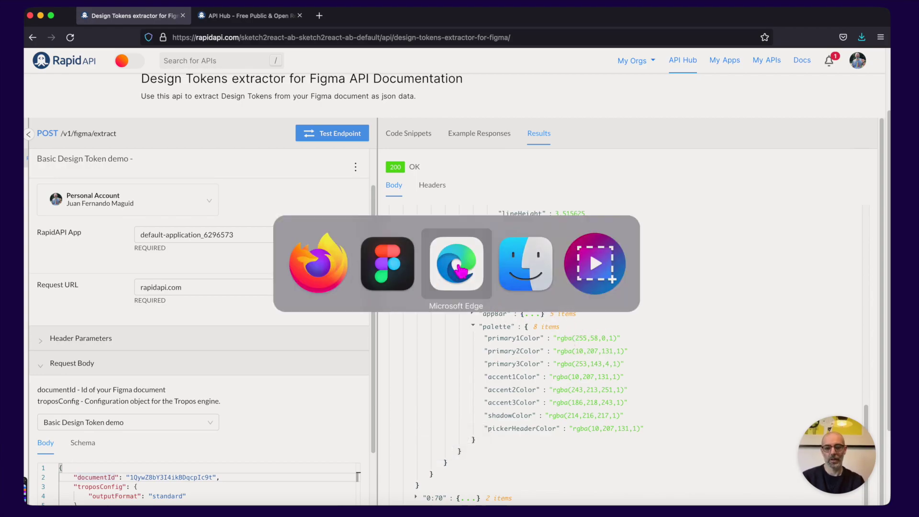
key(super+Tab)
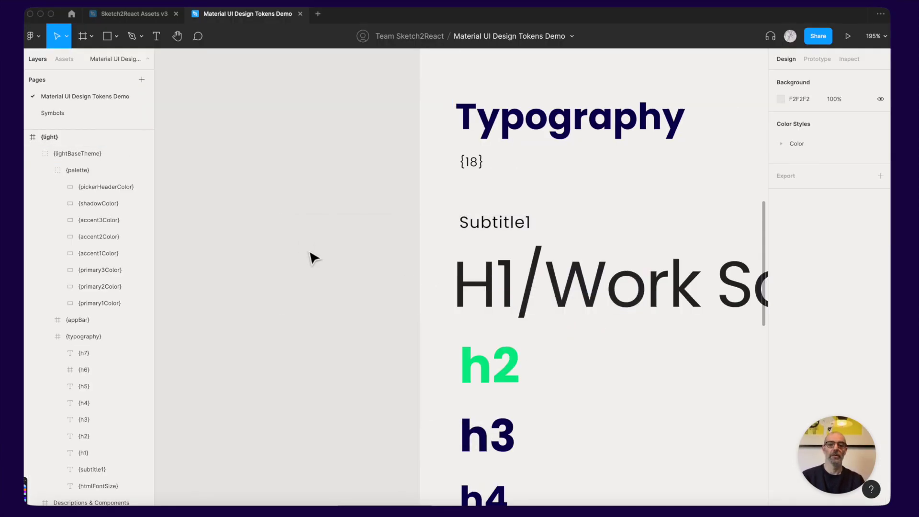
scroll(452, 275, down, 10)
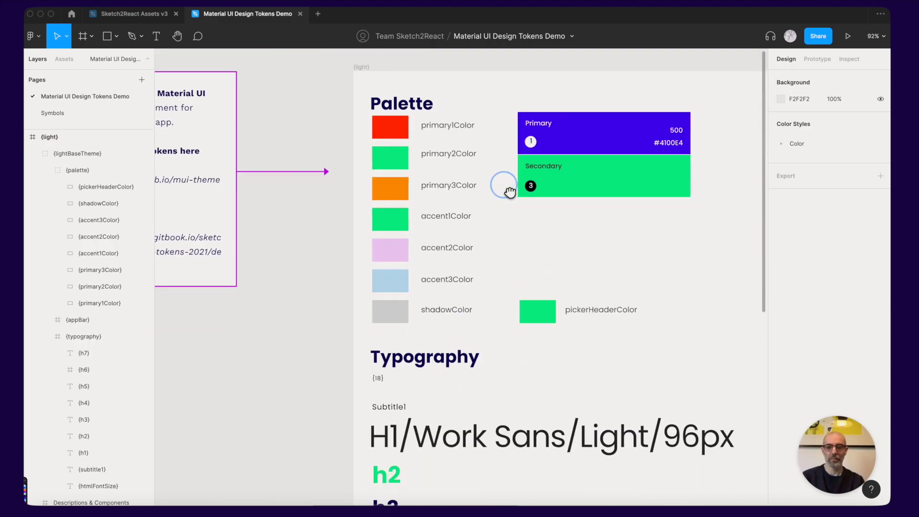
super+click(402, 124)
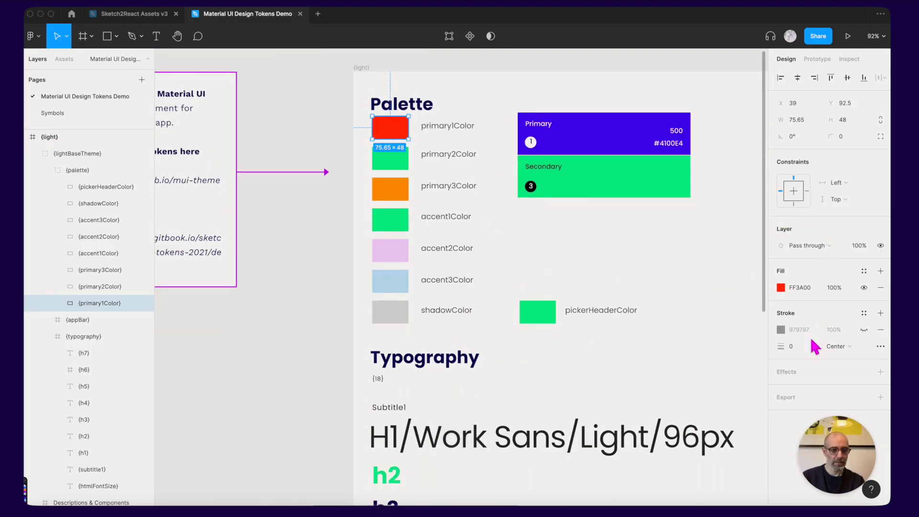
key(super+Tab)
key(super+Tab)
key(super+Tab)
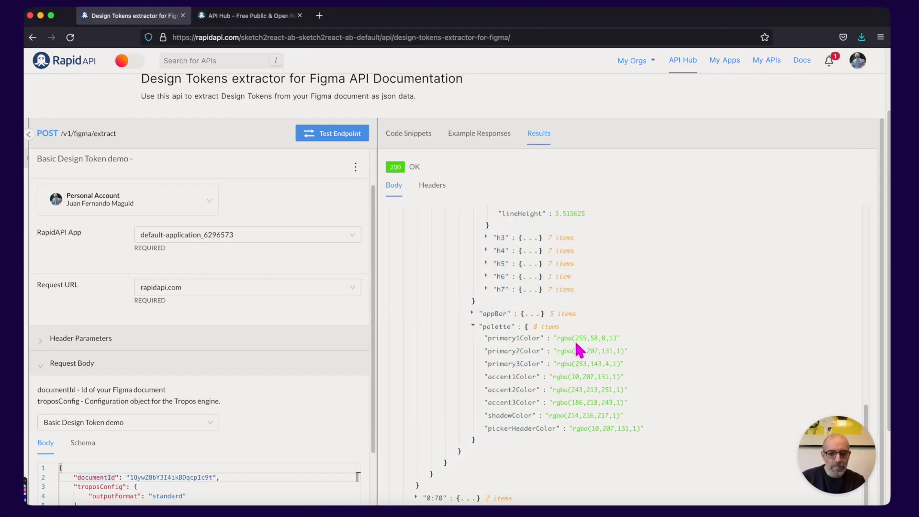
key(super+Tab)
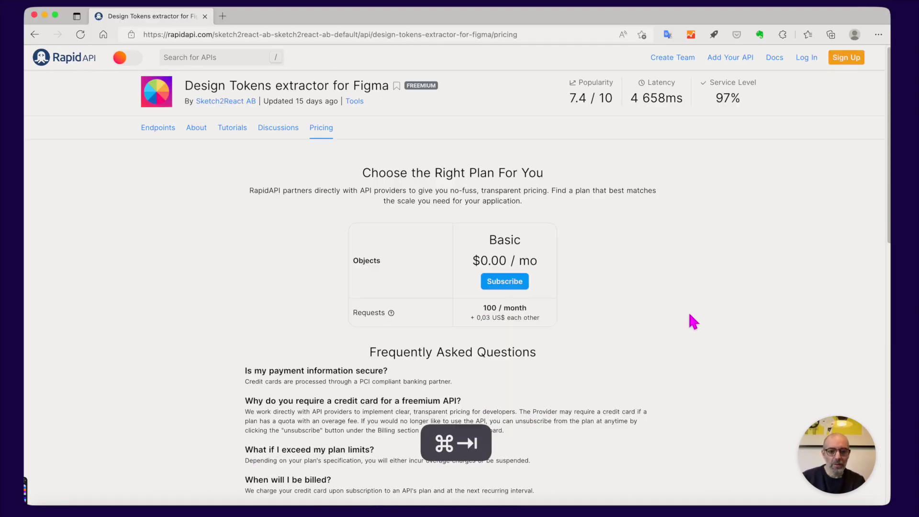
key(super+Tab)
key(super+Tab)
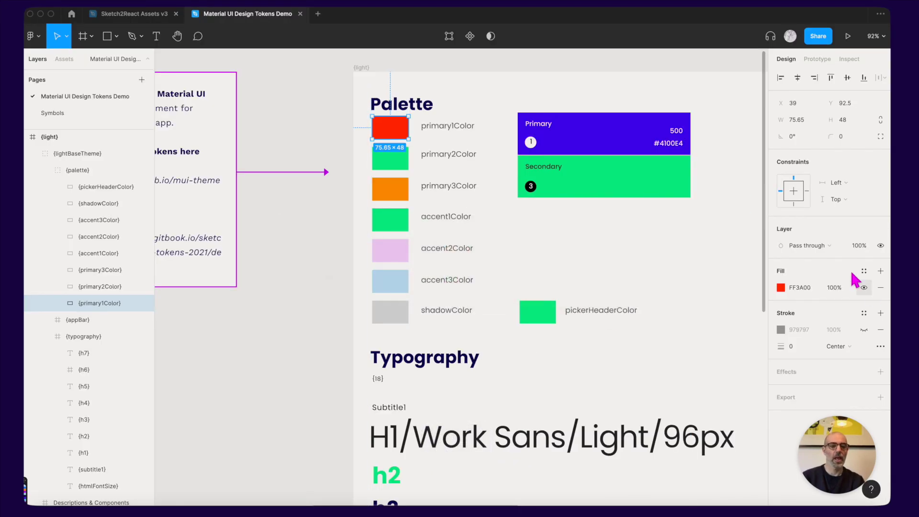
- Change the swatch fill to purple 9013FE and return to the extractor page
click(781, 288)
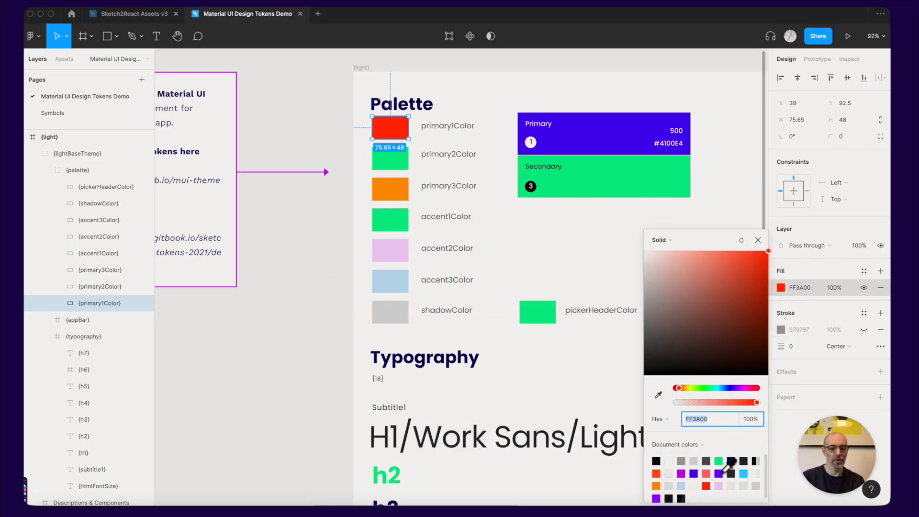
click(656, 499)
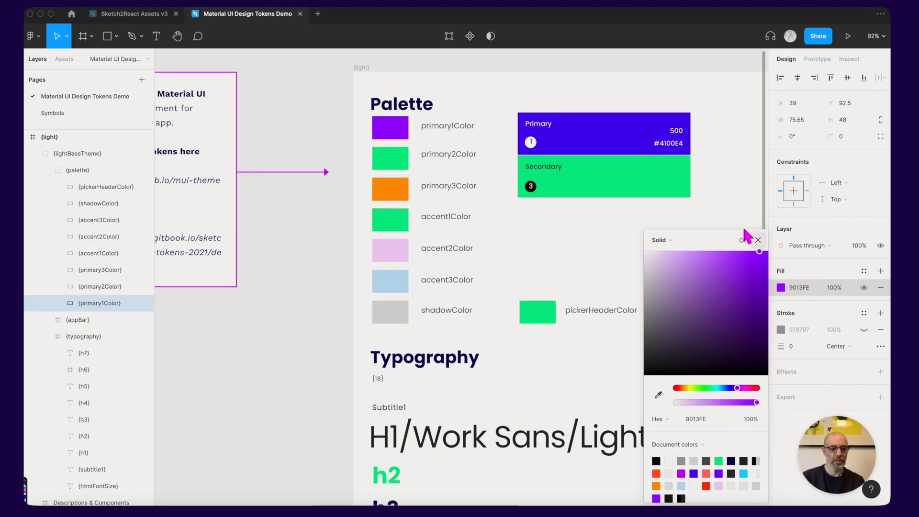
click(259, 385)
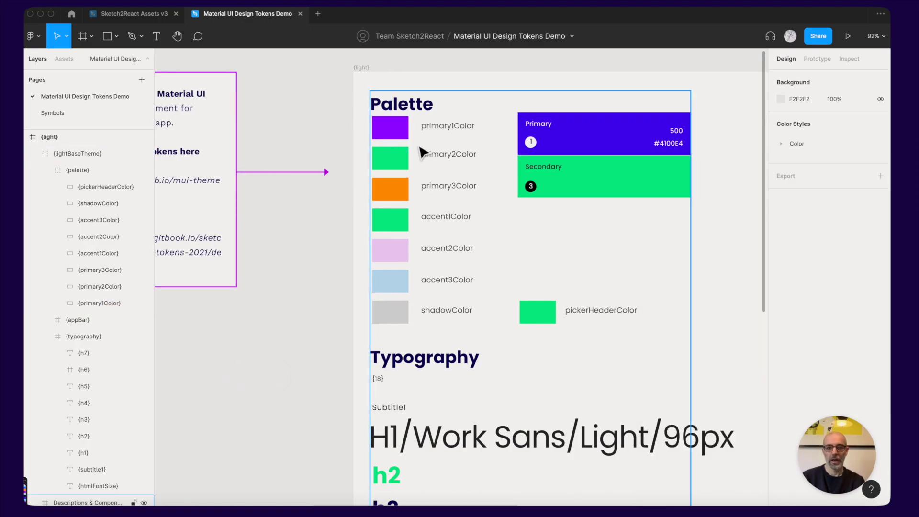
key(super+Tab)
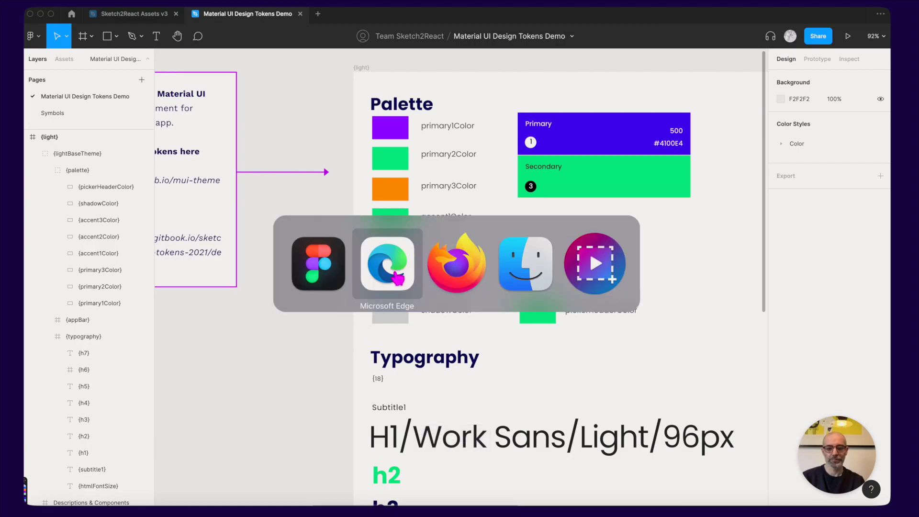
key(super+shift+Tab)
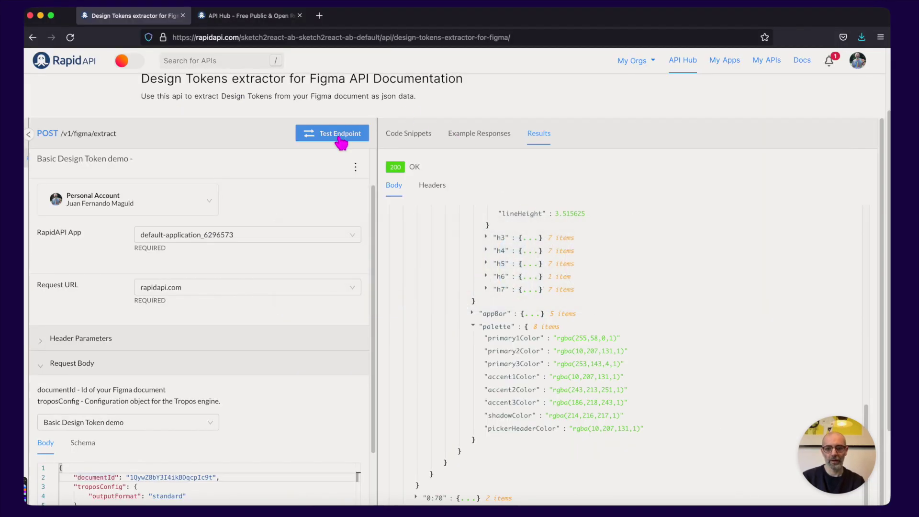
- Re-run Test Endpoint so palette primary1Color returns rgba(144,19,254,1)
click(341, 140)
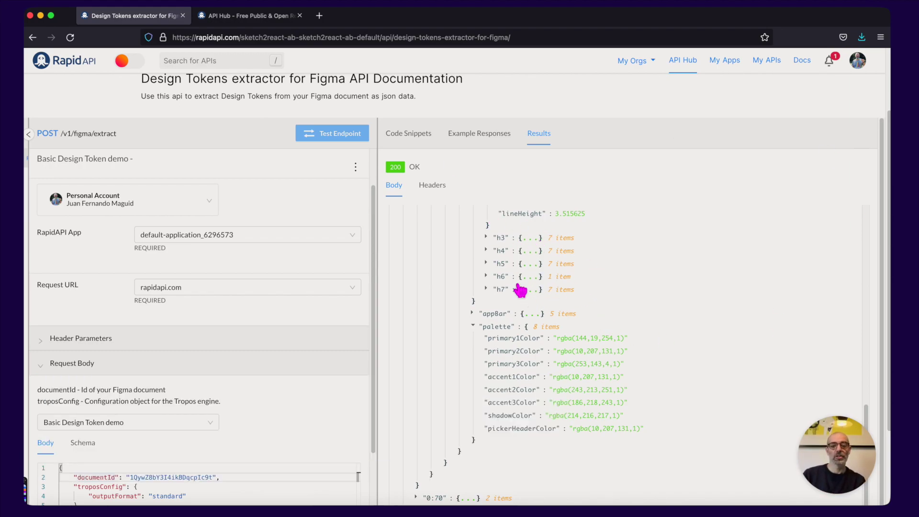
- Back in Figma, widen the Layers panel to show the full lightBaseTheme palette, appBar and typography layer names
key(super+Tab)
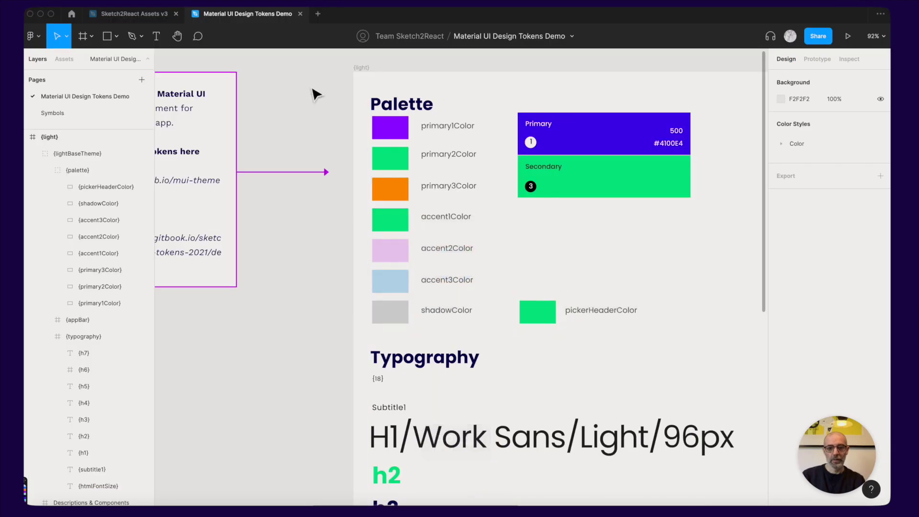
click(343, 281)
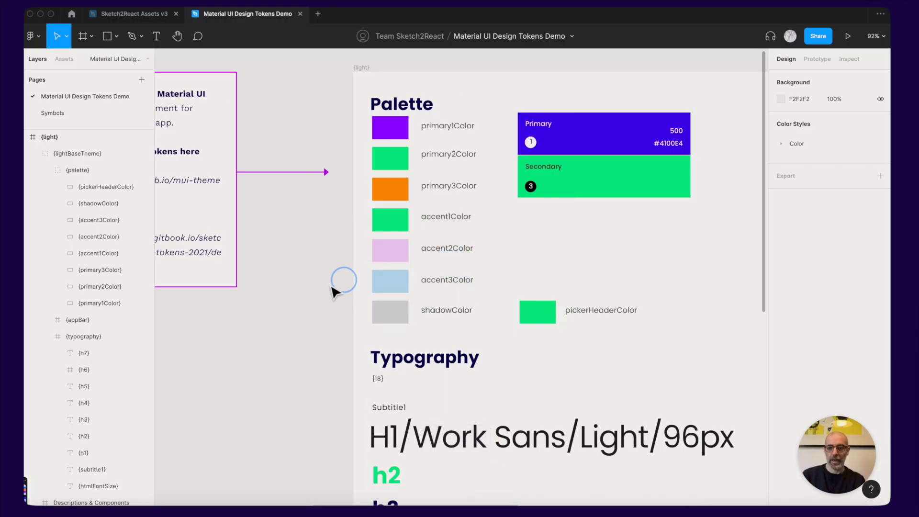
click(156, 192)
drag(160, 194, 282, 202)
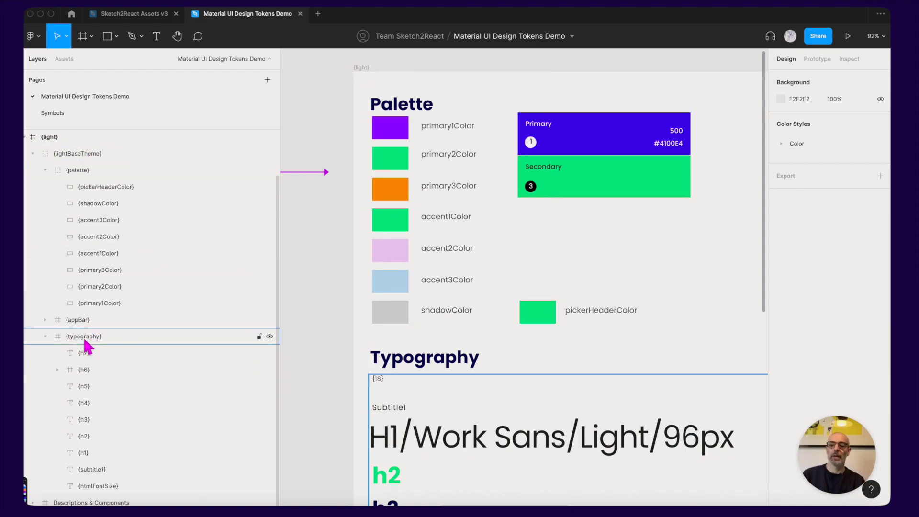
key(super+Tab)
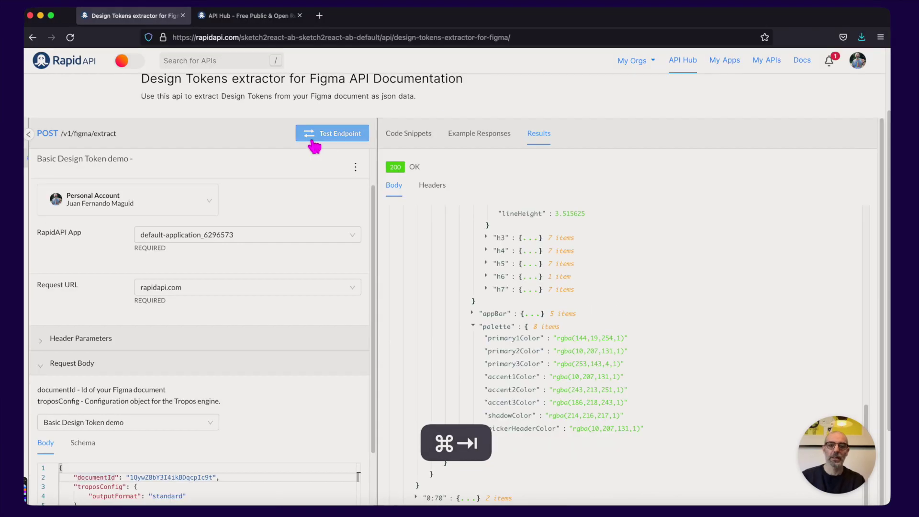
scroll(627, 345, up, 15)
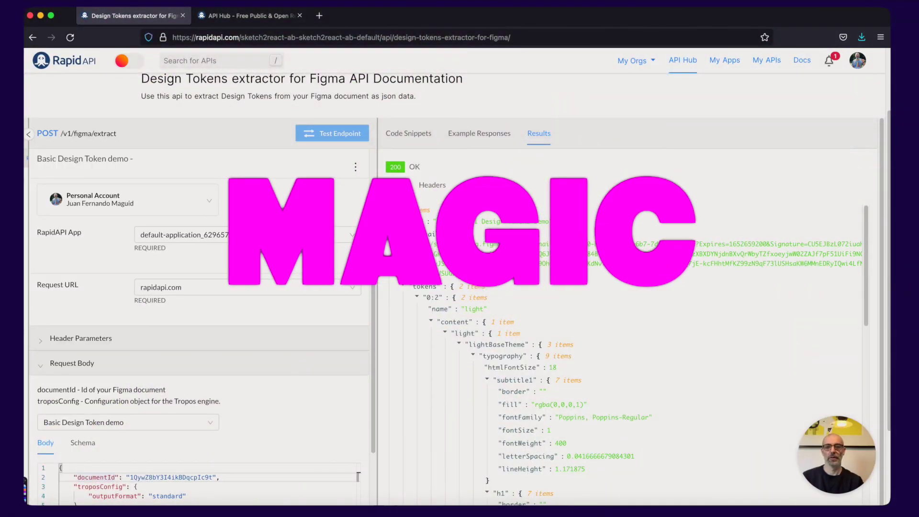
key(super+Tab)
key(super+shift+Tab)
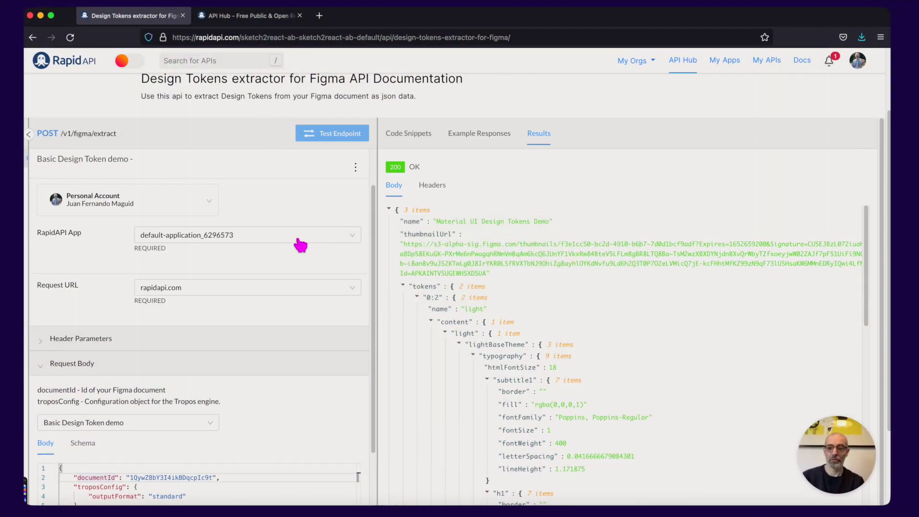
scroll(297, 243, up, 5)
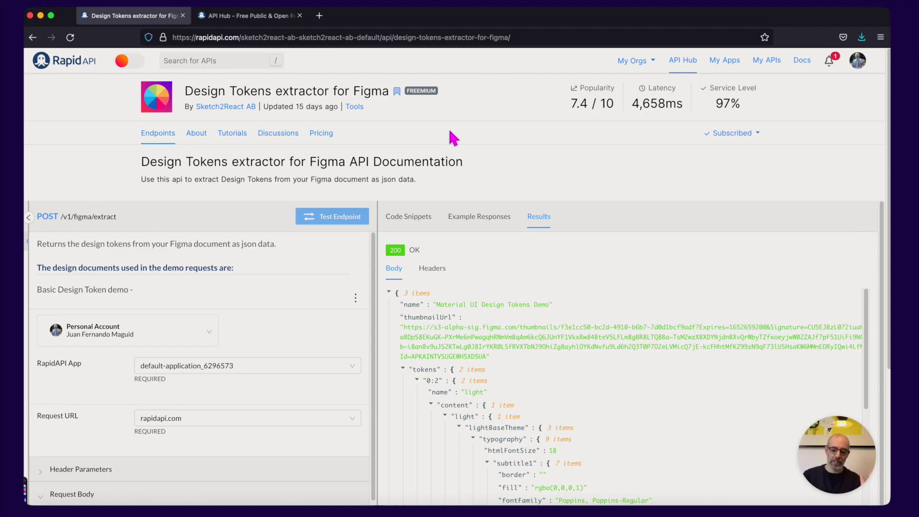
key(super+Tab)
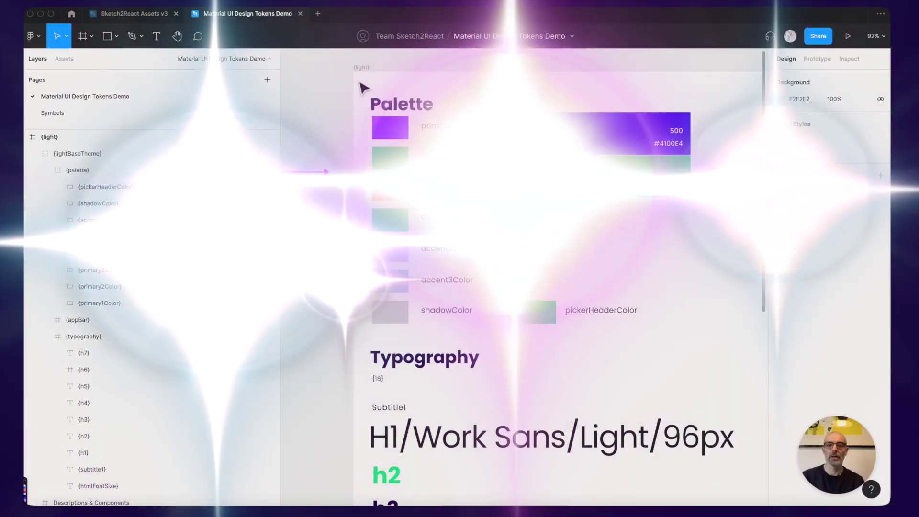
key(super+Tab)
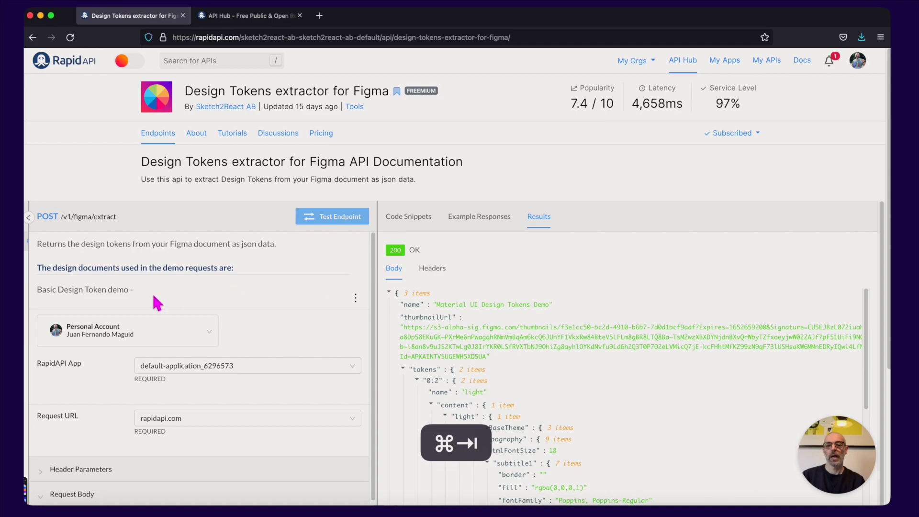